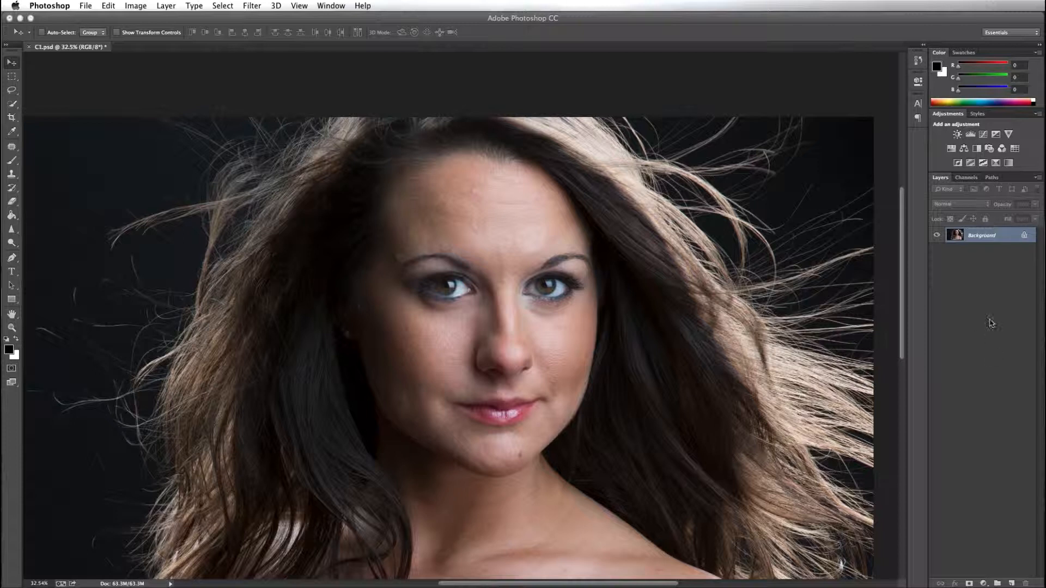
# Duplicate the Background layer, then lasso the woman's left eyebrow and copy it onto its own layer.
pyautogui.press('super+j')
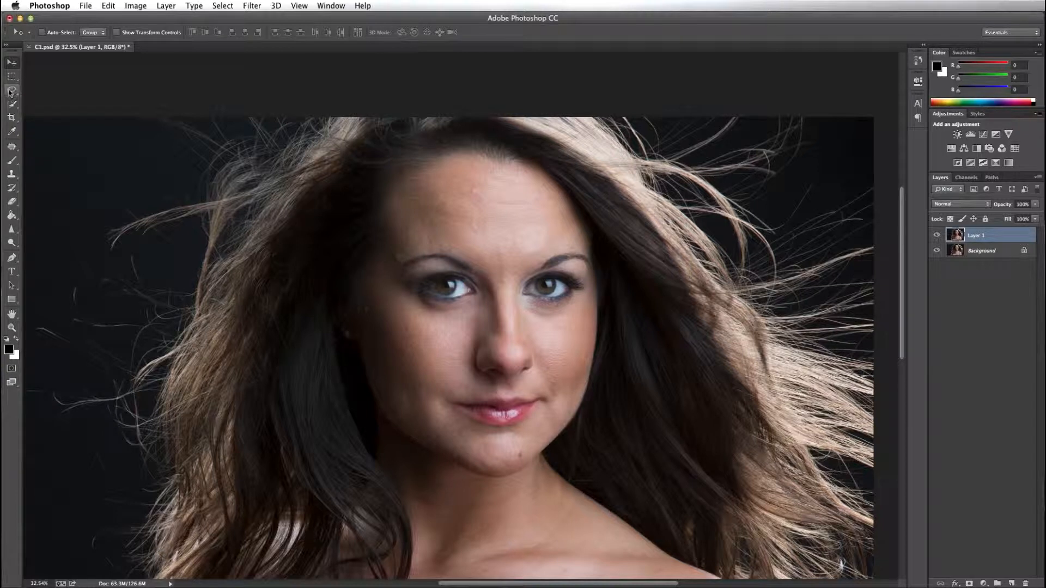
pyautogui.moveTo(11, 93); pyautogui.dragTo(55, 87)
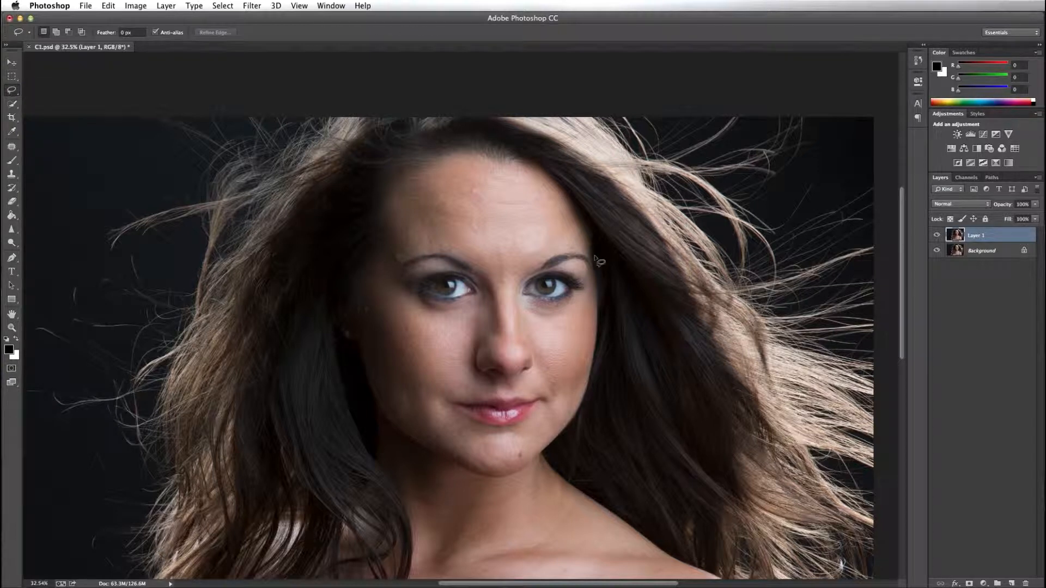
pyautogui.moveTo(594, 257)
pyautogui.mouseDown()
pyautogui.moveTo(564, 251)
pyautogui.moveTo(543, 266)
pyautogui.moveTo(593, 278)
pyautogui.moveTo(594, 262)
pyautogui.mouseUp()
pyautogui.hotkey('ctrl', 'j')
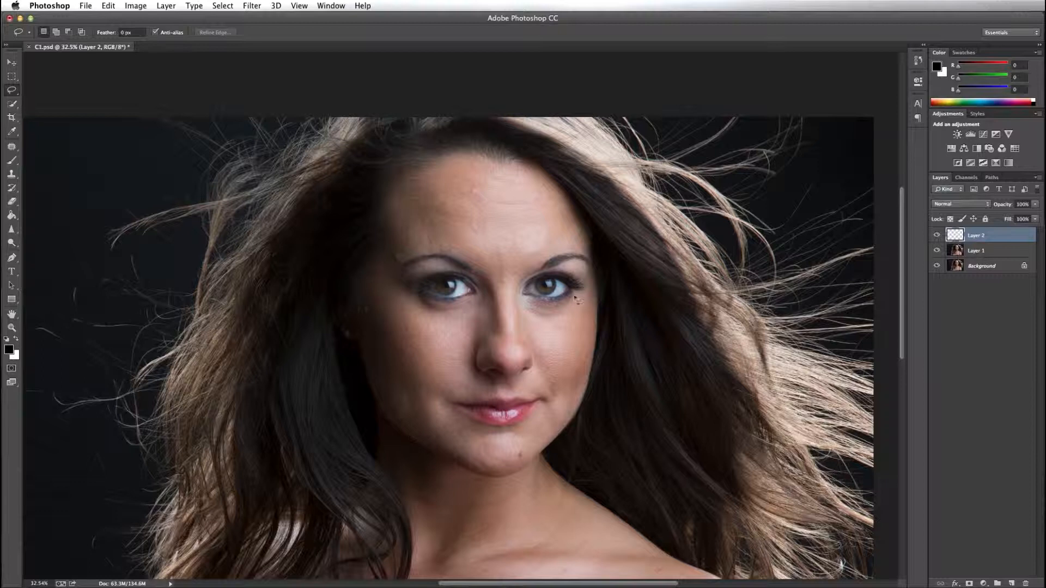
# Hide the eyebrow copy on Layer 2 and make Layer 1 active for retouching around the eyes.
pyautogui.click(11, 327)
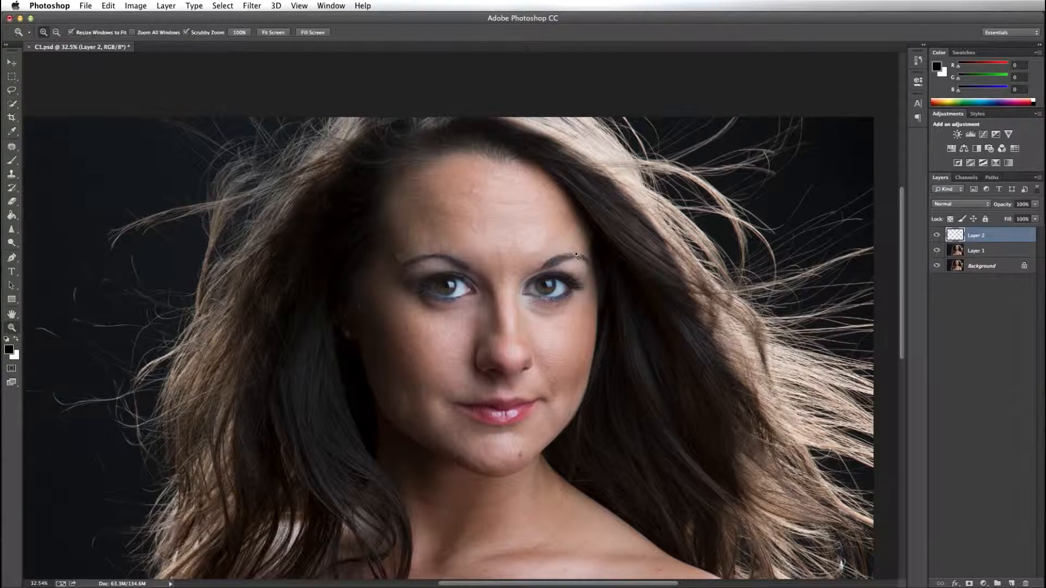
pyautogui.moveTo(574, 246); pyautogui.dragTo(613, 245)
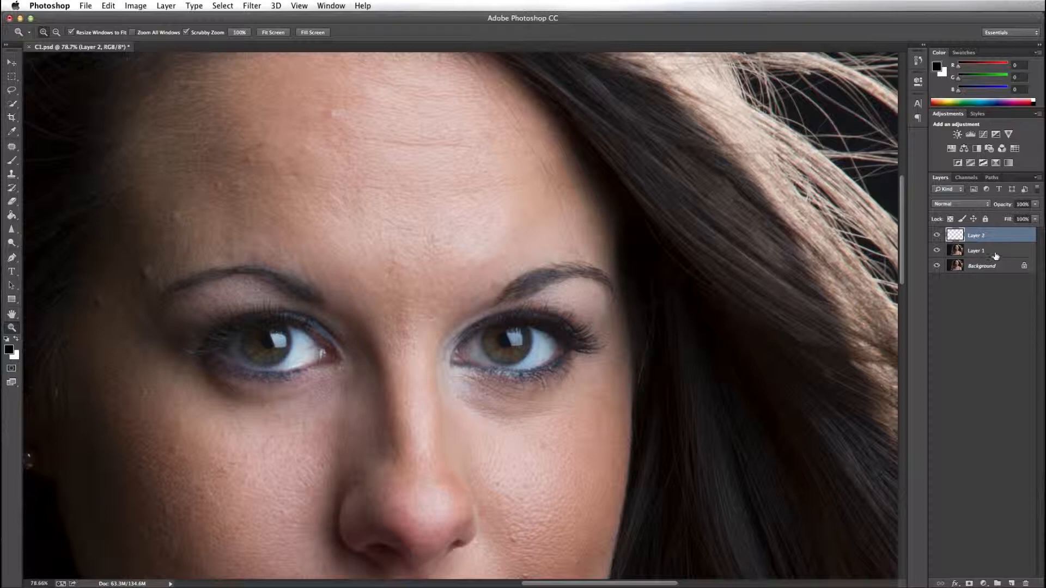
pyautogui.click(938, 235)
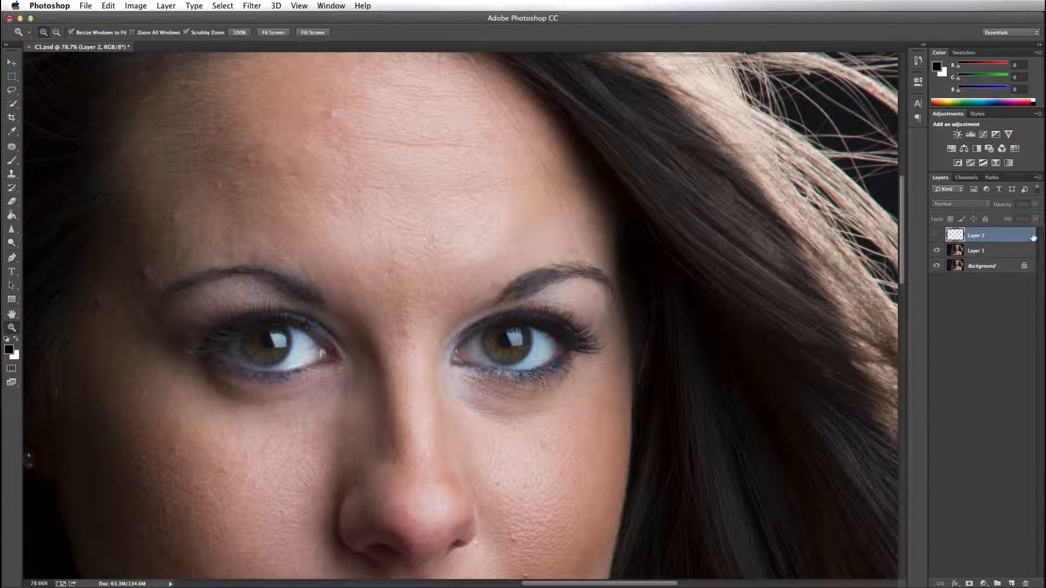
pyautogui.click(990, 254)
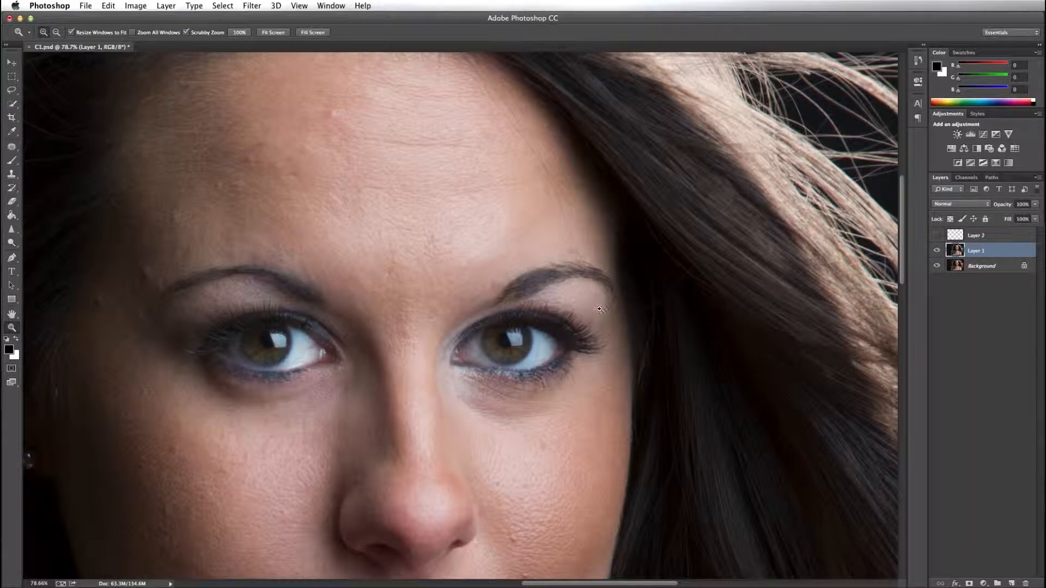
# Remove the left eyebrow from Layer 1 with the Patch tool, using forehead skin as the replacement, and clear the selection.
pyautogui.click(13, 149)
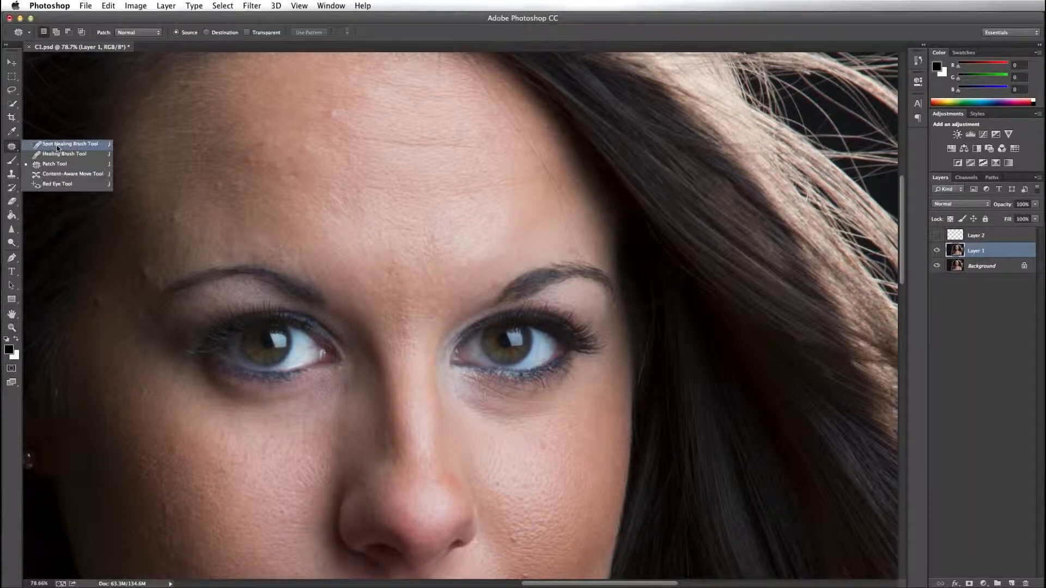
pyautogui.click(54, 164)
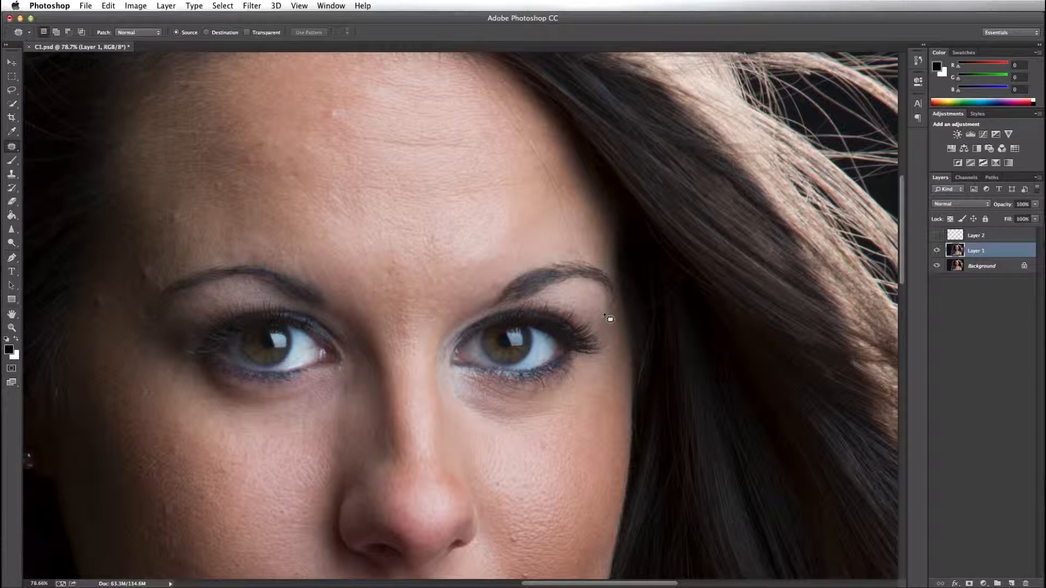
pyautogui.moveTo(605, 316)
pyautogui.mouseDown()
pyautogui.moveTo(573, 296)
pyautogui.moveTo(490, 307)
pyautogui.moveTo(489, 293)
pyautogui.moveTo(519, 263)
pyautogui.moveTo(590, 257)
pyautogui.moveTo(614, 271)
pyautogui.moveTo(608, 312)
pyautogui.mouseUp()
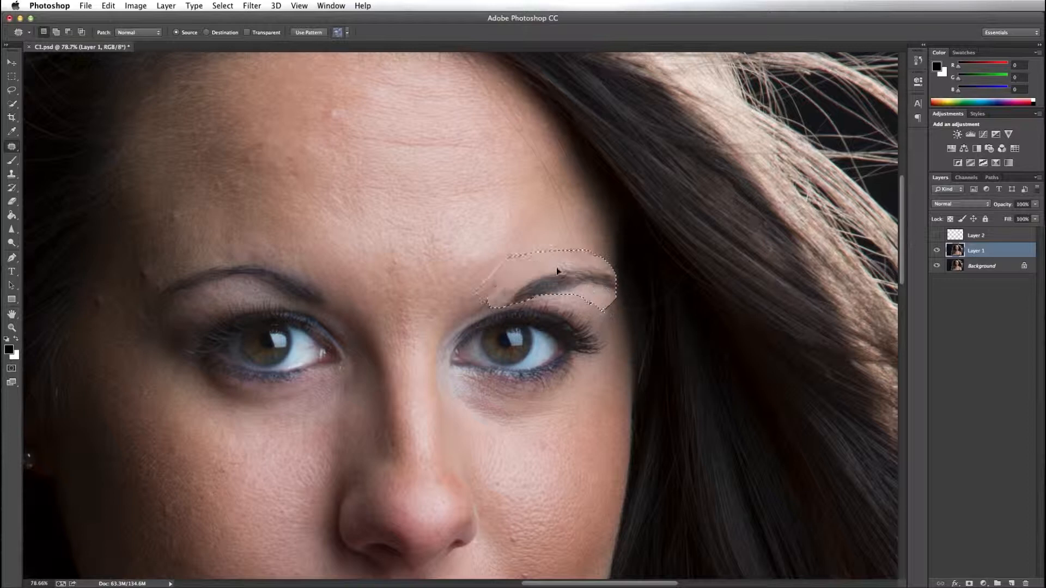
pyautogui.moveTo(556, 267); pyautogui.dragTo(490, 226)
pyautogui.hotkey('ctrl', 'd')
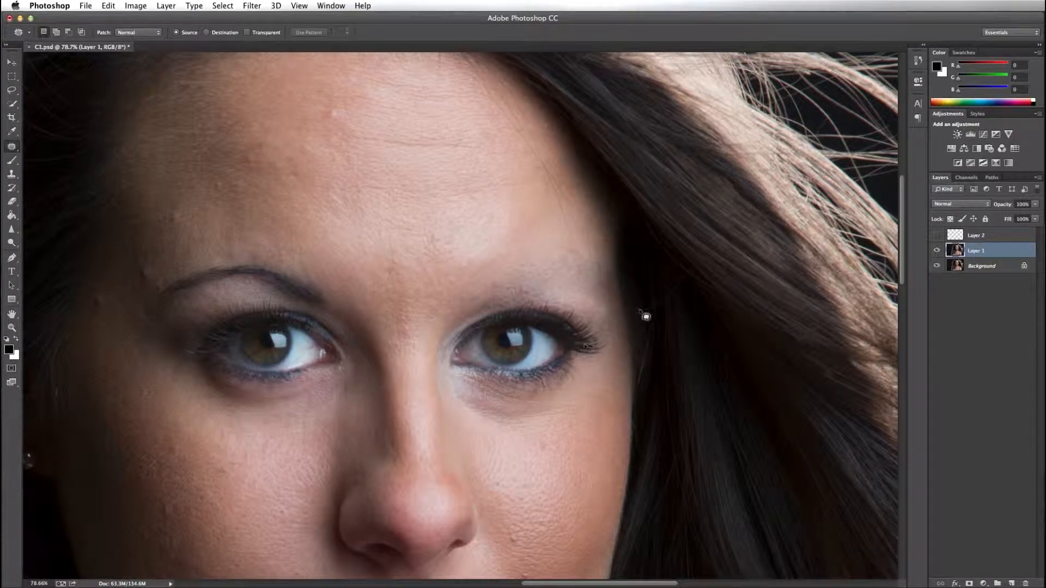
# Show Layer 2 and free-transform its eyebrow, moving it toward the nose and stretching its width to about 128.5%.
pyautogui.click(11, 327)
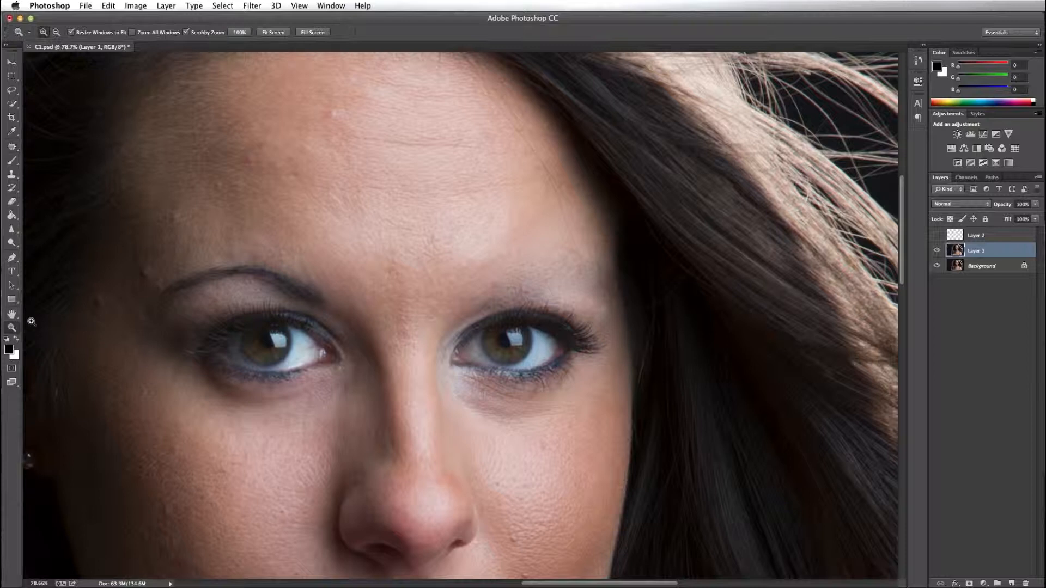
pyautogui.moveTo(576, 303); pyautogui.dragTo(552, 309)
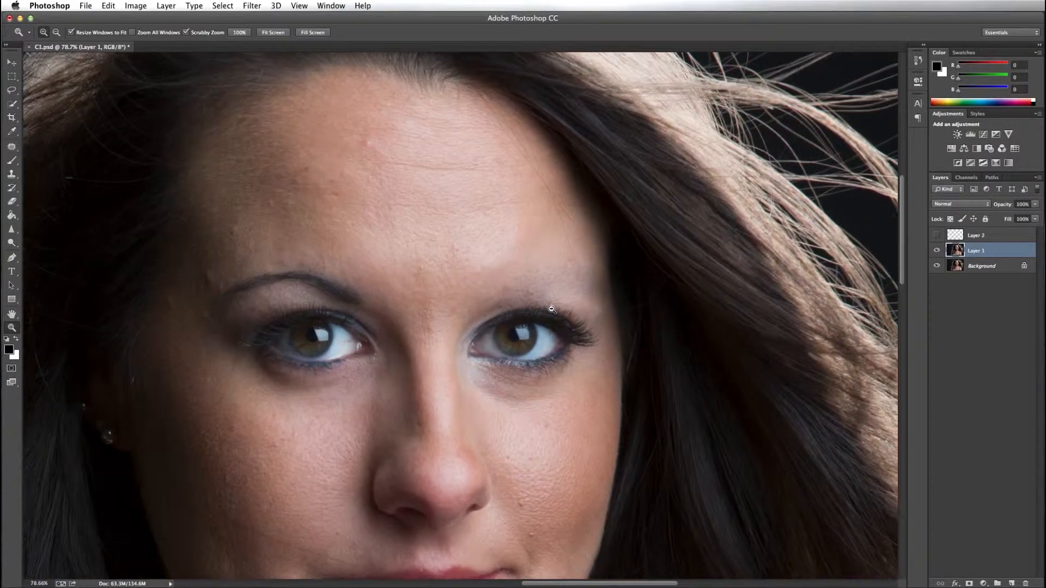
pyautogui.click(936, 235)
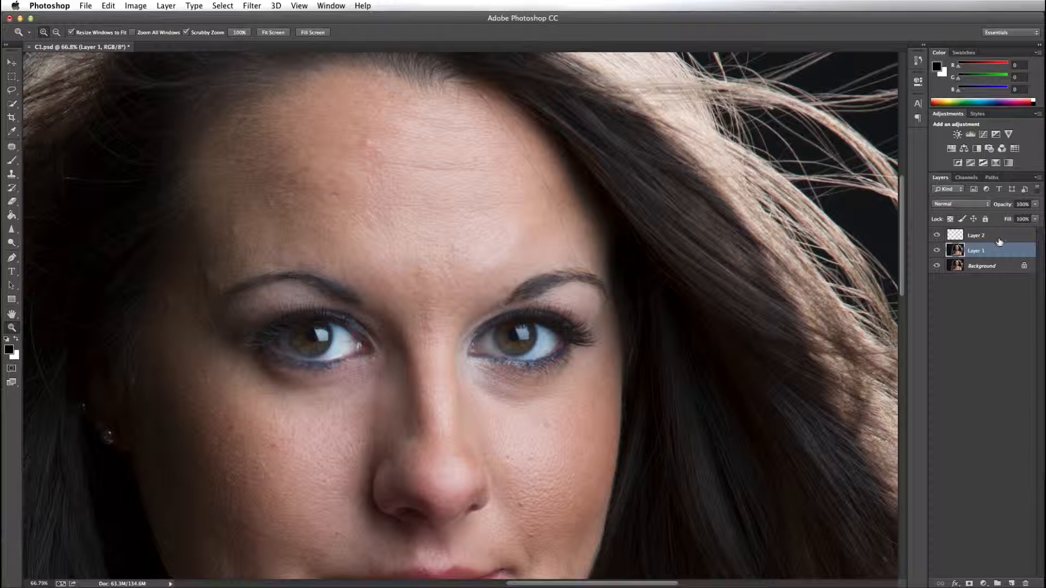
pyautogui.click(997, 237)
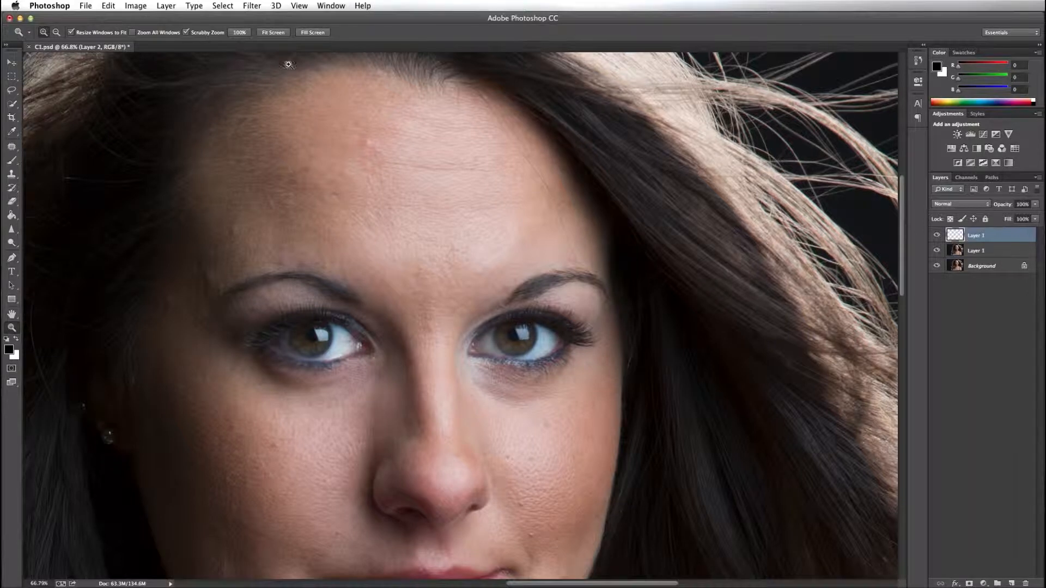
pyautogui.click(108, 7)
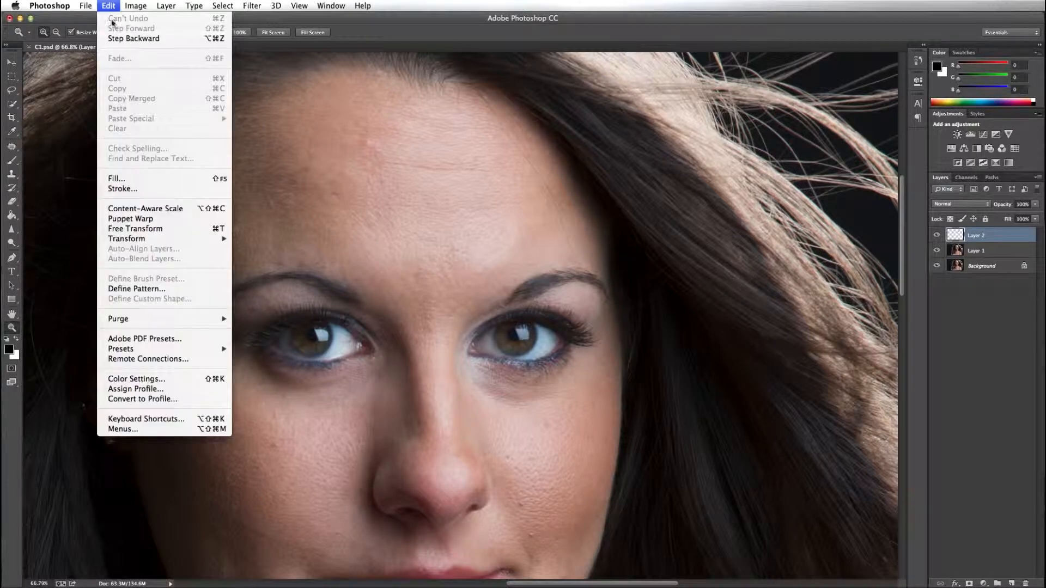
pyautogui.click(127, 230)
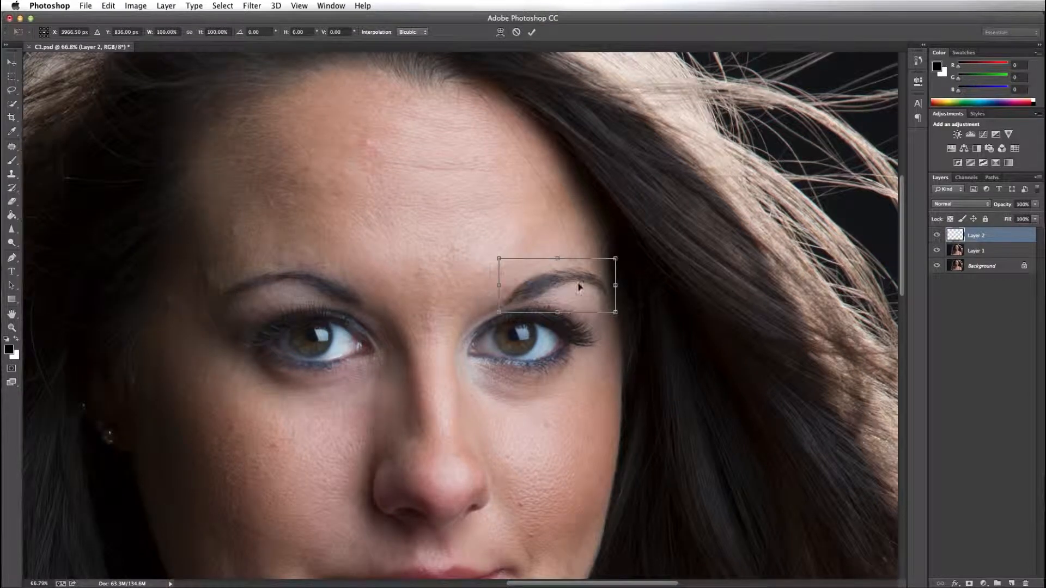
pyautogui.moveTo(534, 280); pyautogui.dragTo(502, 285)
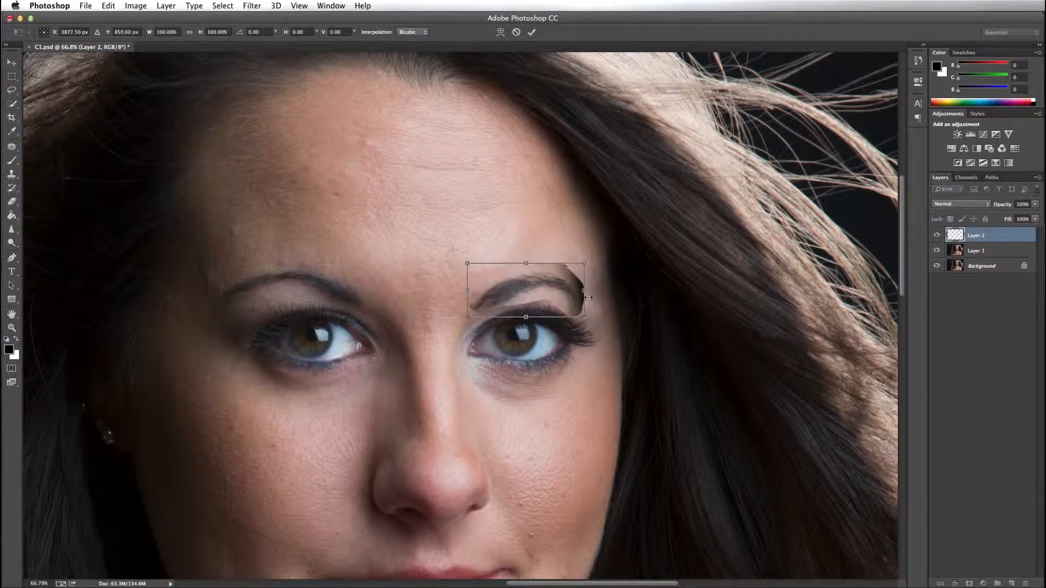
pyautogui.moveTo(581, 293); pyautogui.dragTo(602, 292)
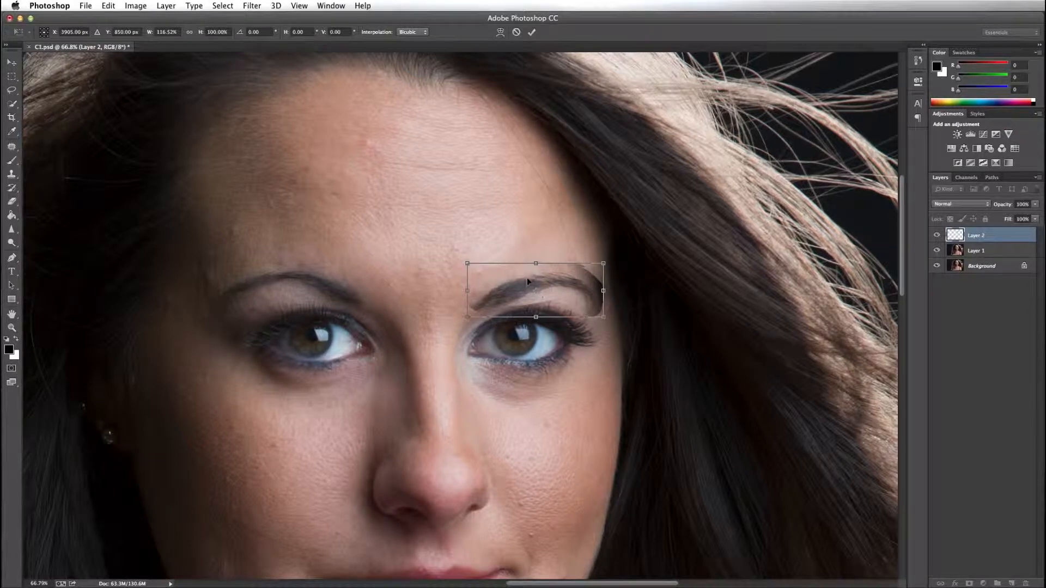
pyautogui.moveTo(527, 281); pyautogui.dragTo(516, 279)
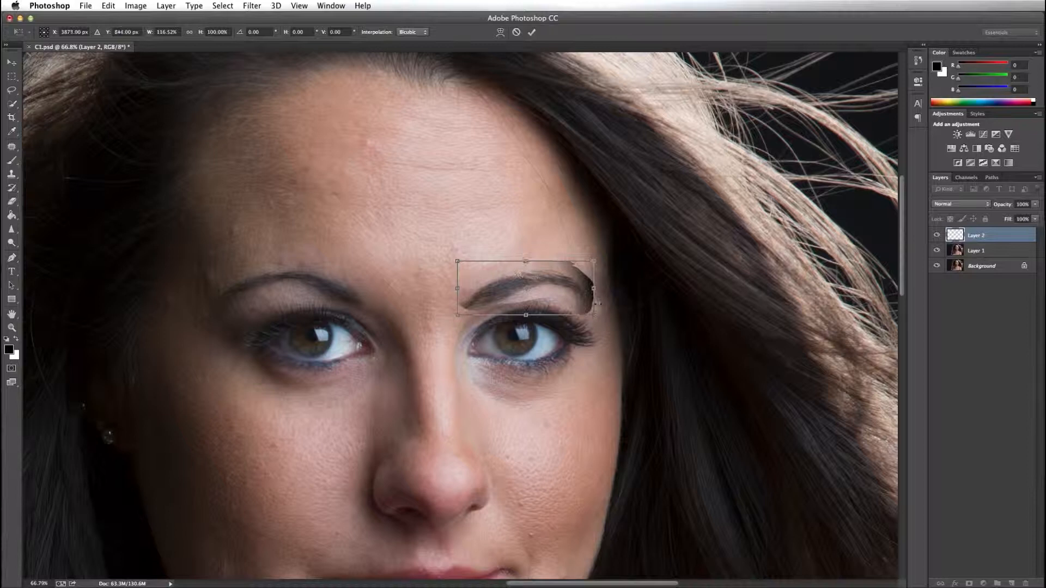
pyautogui.moveTo(593, 289); pyautogui.dragTo(538, 283)
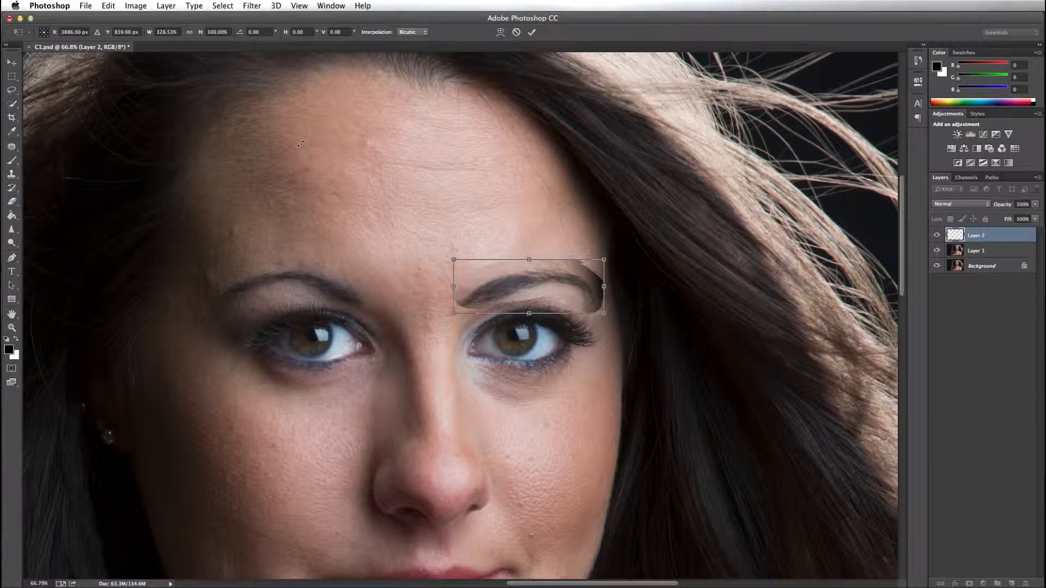
pyautogui.press('Return')
pyautogui.press('z')
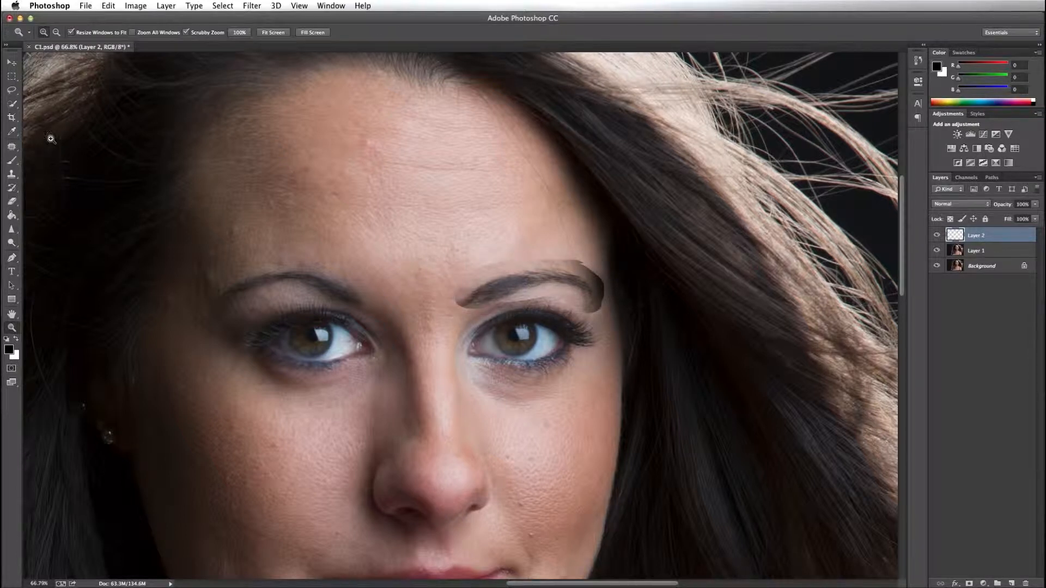
# Erase the surplus skin and dark edges around the Layer 2 eyebrow with a soft 121 px eraser at 0% hardness.
pyautogui.click(12, 203)
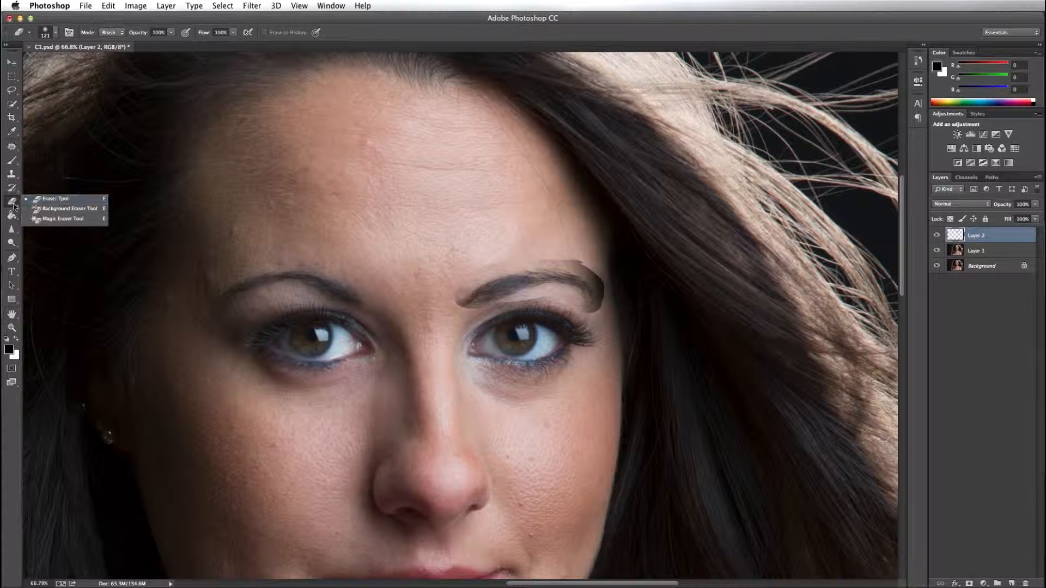
pyautogui.click(80, 198)
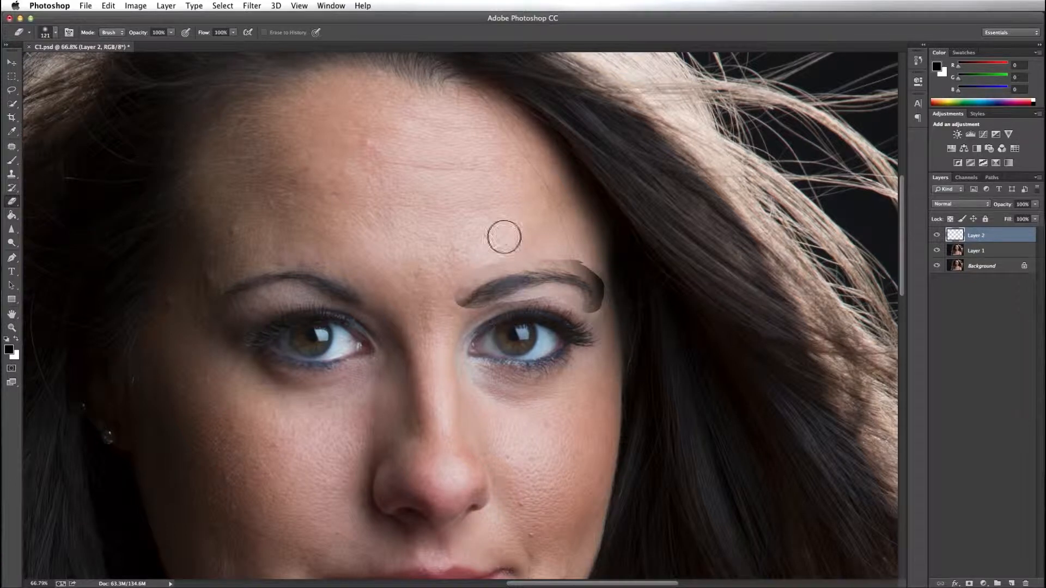
pyautogui.click(54, 33)
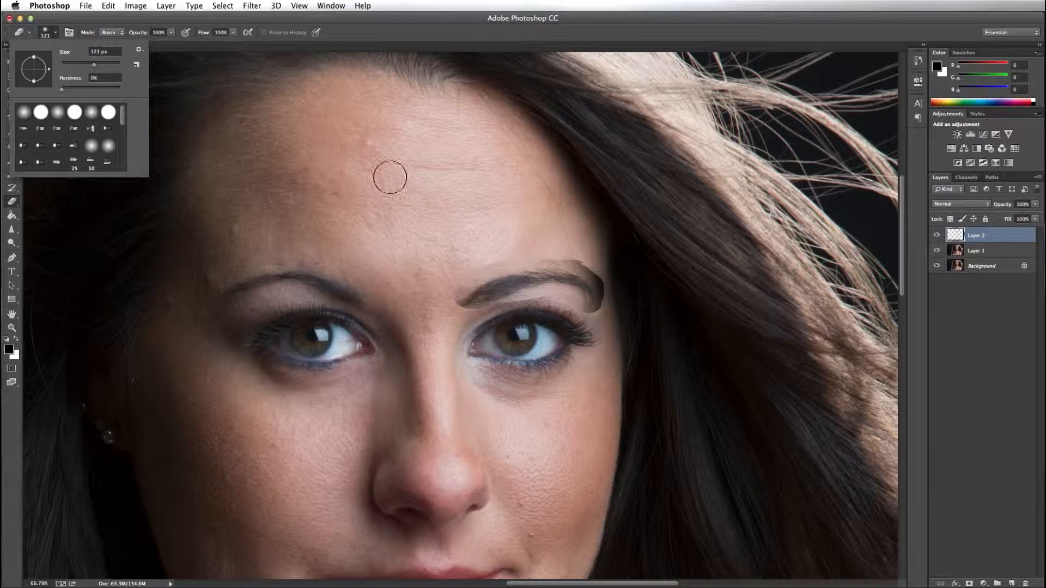
pyautogui.click(532, 236)
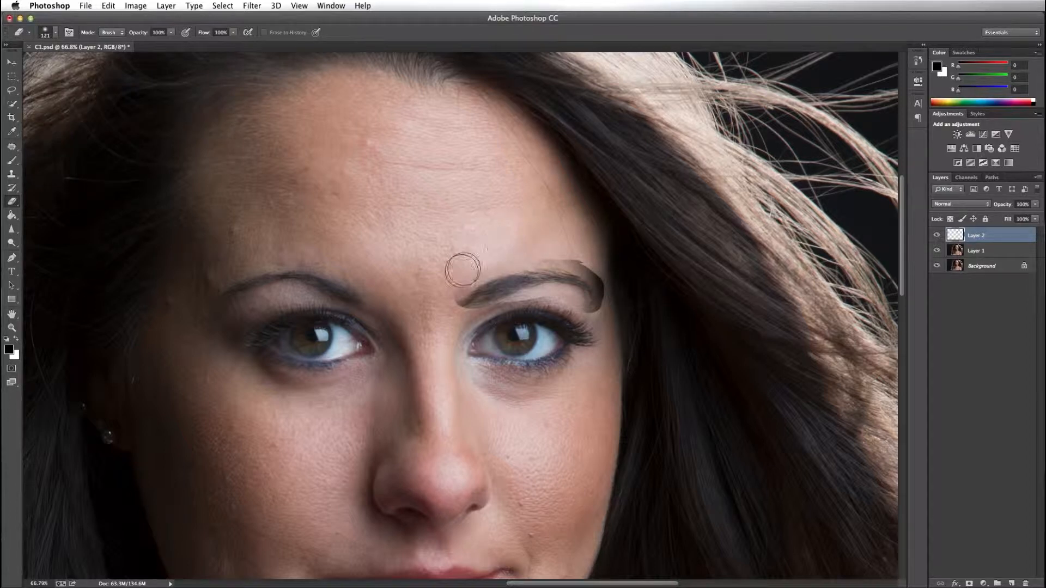
pyautogui.moveTo(537, 250); pyautogui.dragTo(596, 260)
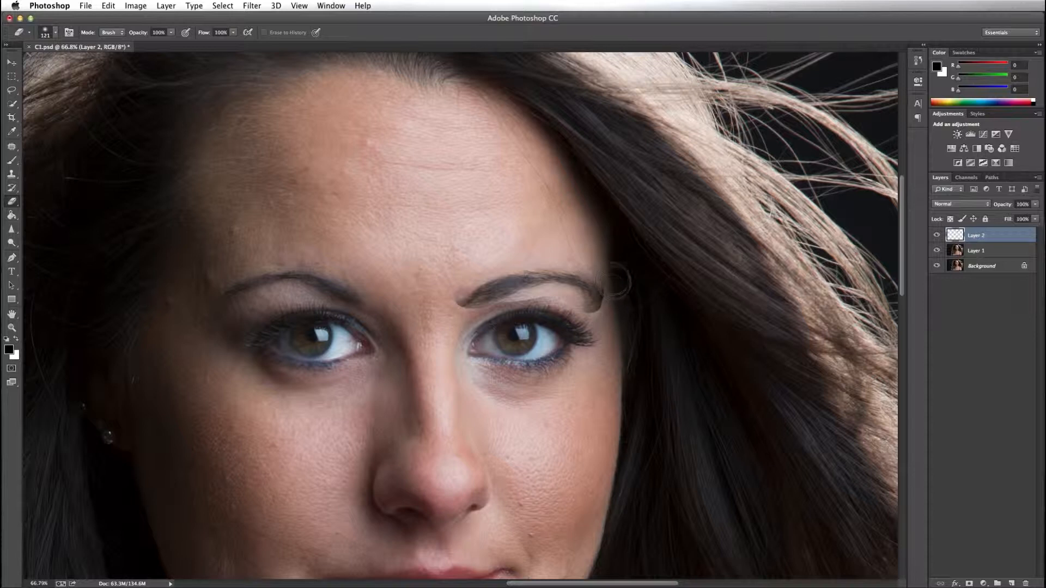
pyautogui.moveTo(625, 299); pyautogui.dragTo(613, 291)
pyautogui.moveTo(589, 258)
pyautogui.mouseDown()
pyautogui.moveTo(601, 323)
pyautogui.moveTo(564, 315)
pyautogui.moveTo(580, 310)
pyautogui.moveTo(561, 301)
pyautogui.moveTo(472, 324)
pyautogui.mouseUp()
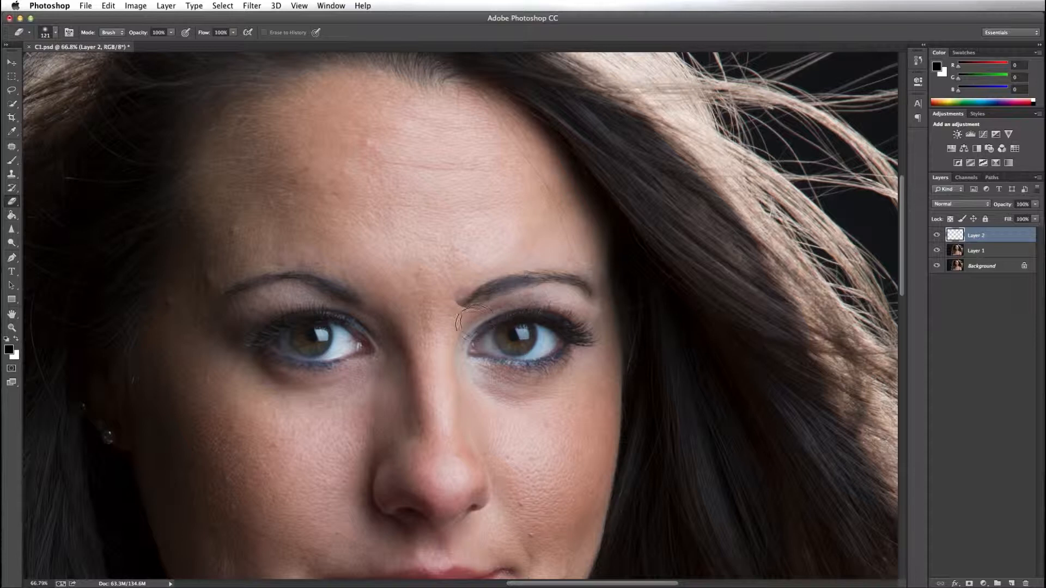
pyautogui.moveTo(478, 245)
pyautogui.mouseDown()
pyautogui.moveTo(441, 288)
pyautogui.moveTo(460, 276)
pyautogui.moveTo(443, 299)
pyautogui.moveTo(445, 324)
pyautogui.moveTo(467, 325)
pyautogui.moveTo(437, 302)
pyautogui.mouseUp()
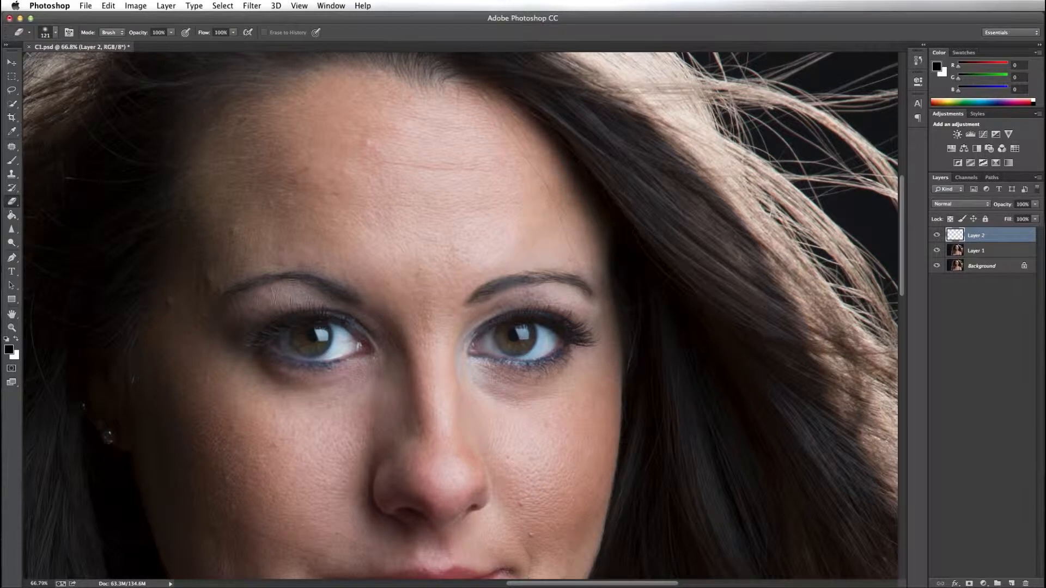
# Free-transform the blended eyebrow on Layer 2 to about 101.6% width and nudge it into place above the eye.
pyautogui.click(13, 328)
pyautogui.moveTo(465, 336); pyautogui.dragTo(442, 344)
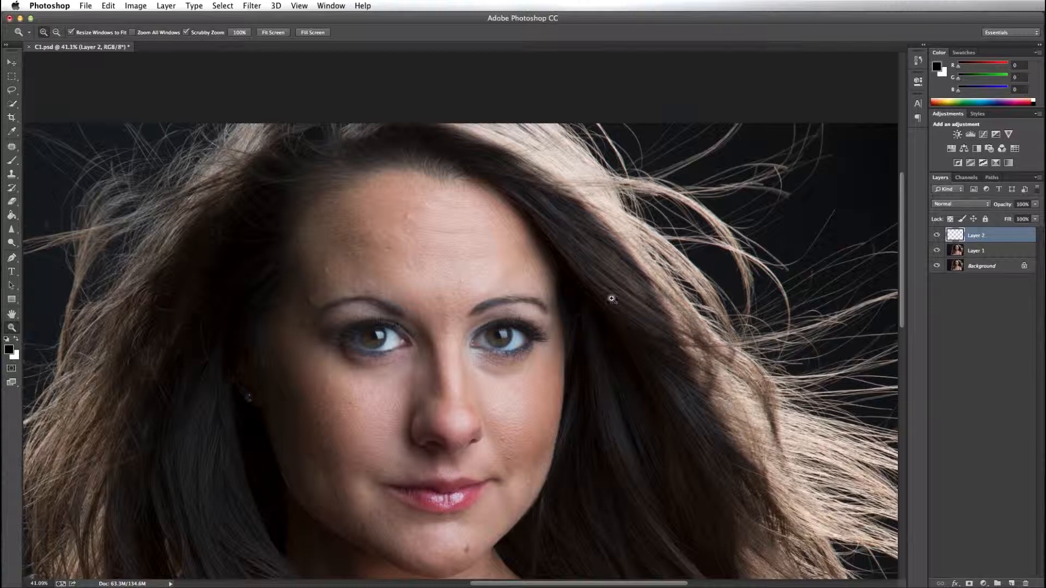
pyautogui.click(108, 6)
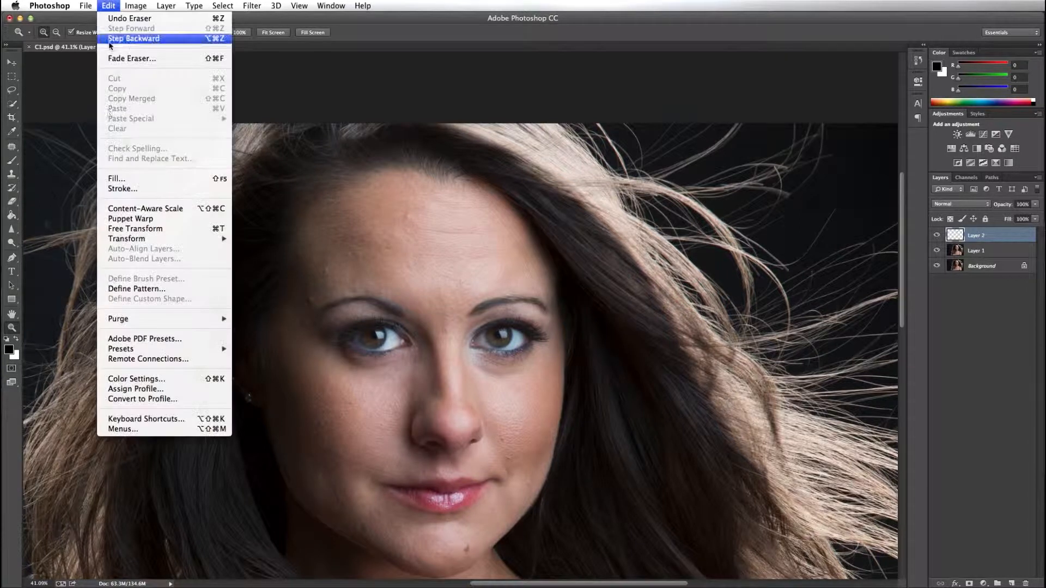
pyautogui.click(141, 229)
pyautogui.moveTo(561, 305); pyautogui.dragTo(556, 303)
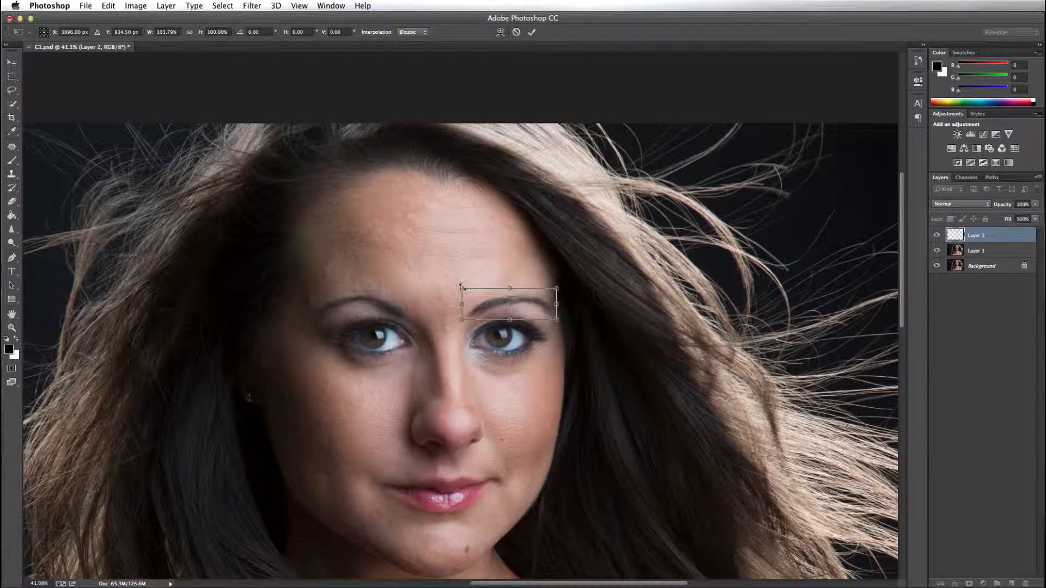
pyautogui.moveTo(461, 289); pyautogui.dragTo(460, 316)
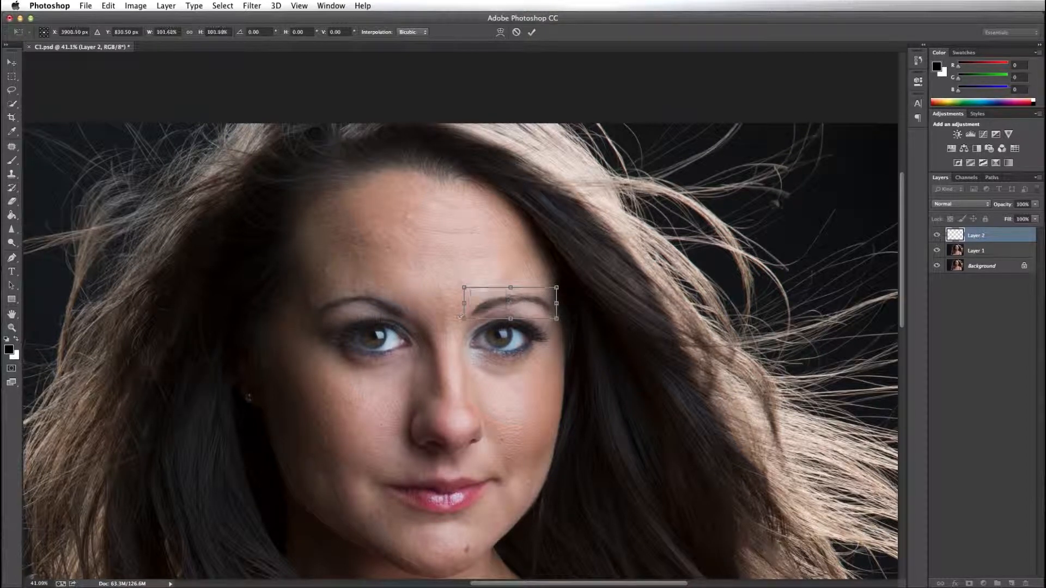
pyautogui.press('Return')
pyautogui.press('z')
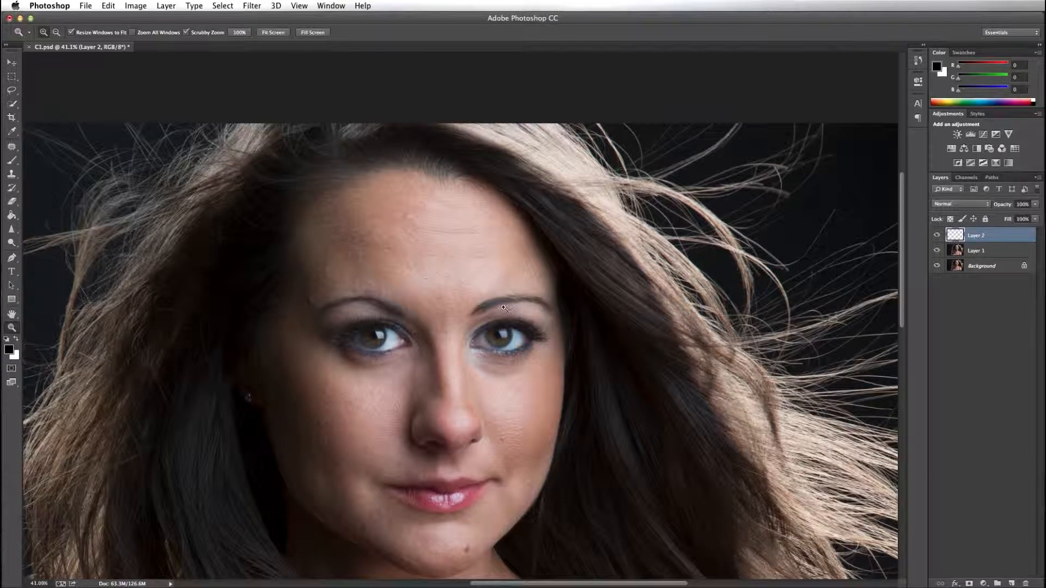
pyautogui.click(11, 62)
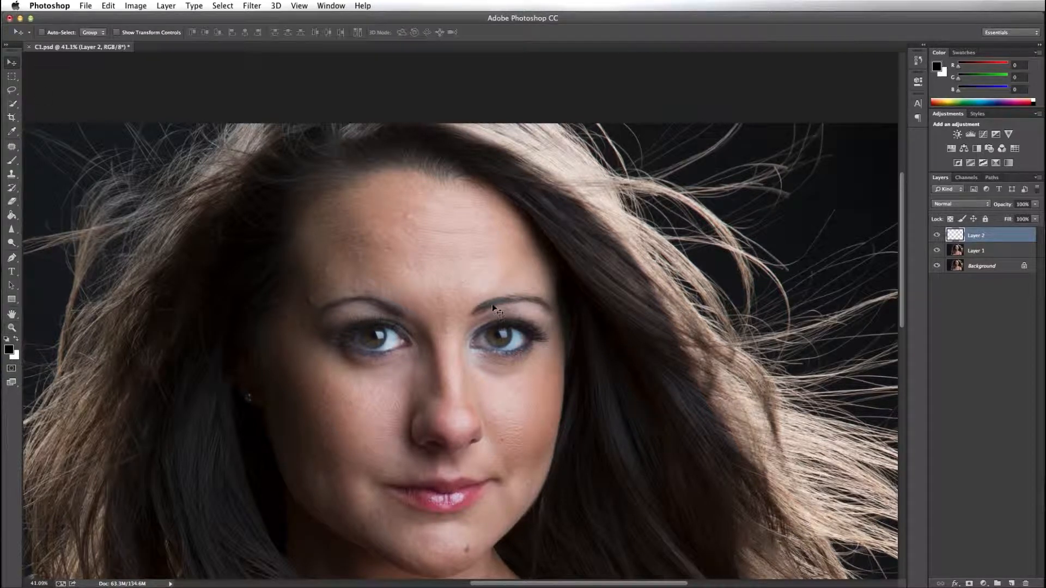
pyautogui.moveTo(488, 305); pyautogui.dragTo(488, 306)
# Compare the portrait before and after by showing only the Background layer and restoring the retouching layers.
pyautogui.click(12, 327)
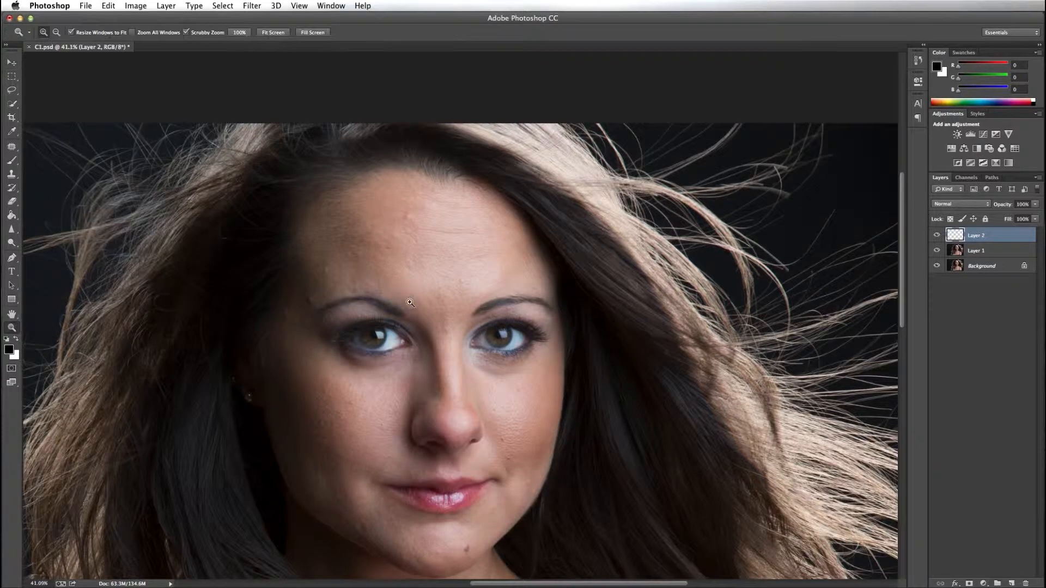
pyautogui.moveTo(505, 332); pyautogui.dragTo(496, 332)
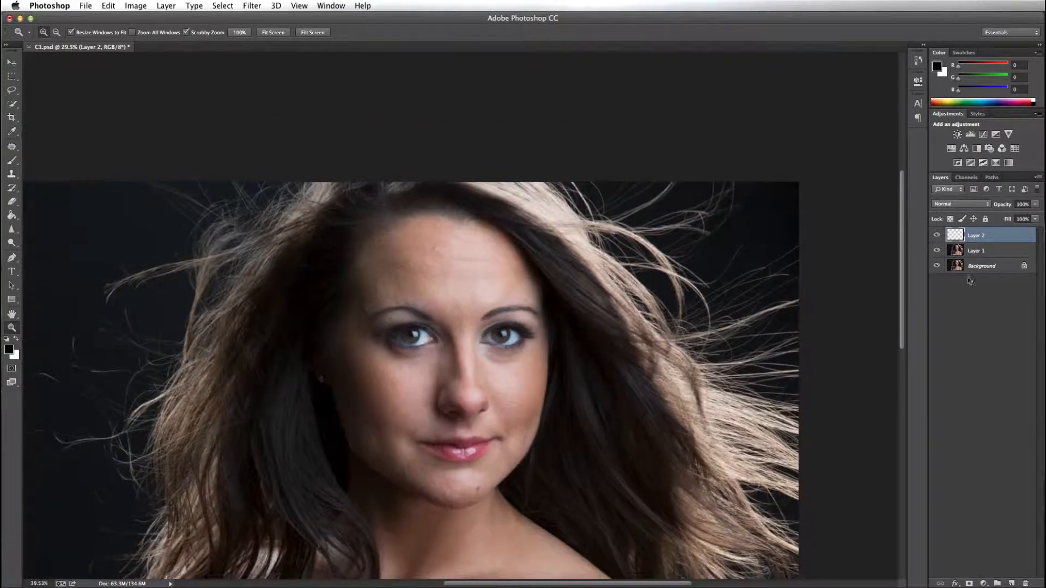
pyautogui.keyDown('alt'); pyautogui.click(937, 266); pyautogui.keyUp('alt')
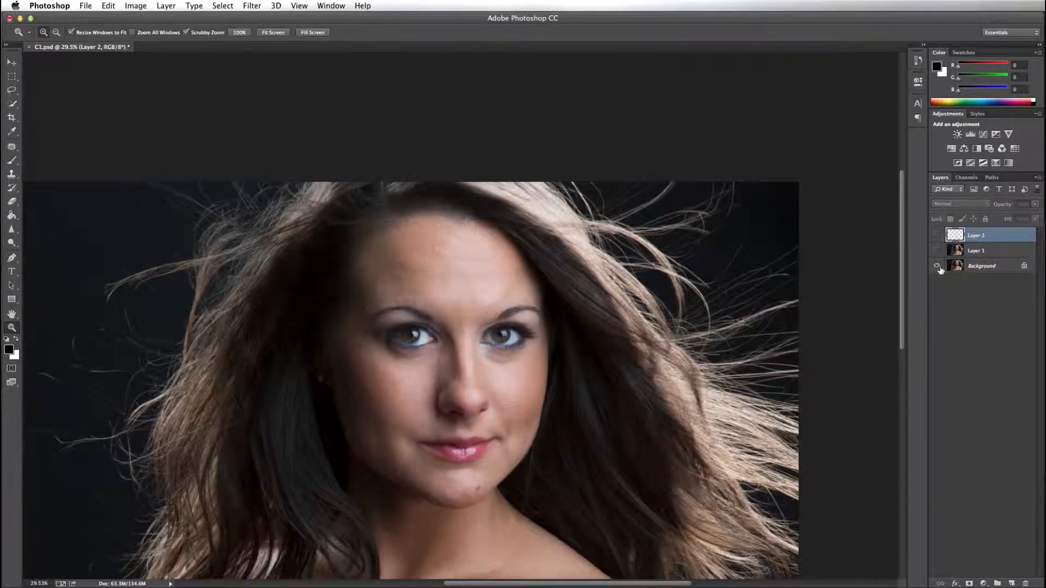
pyautogui.moveTo(941, 253); pyautogui.dragTo(942, 237)
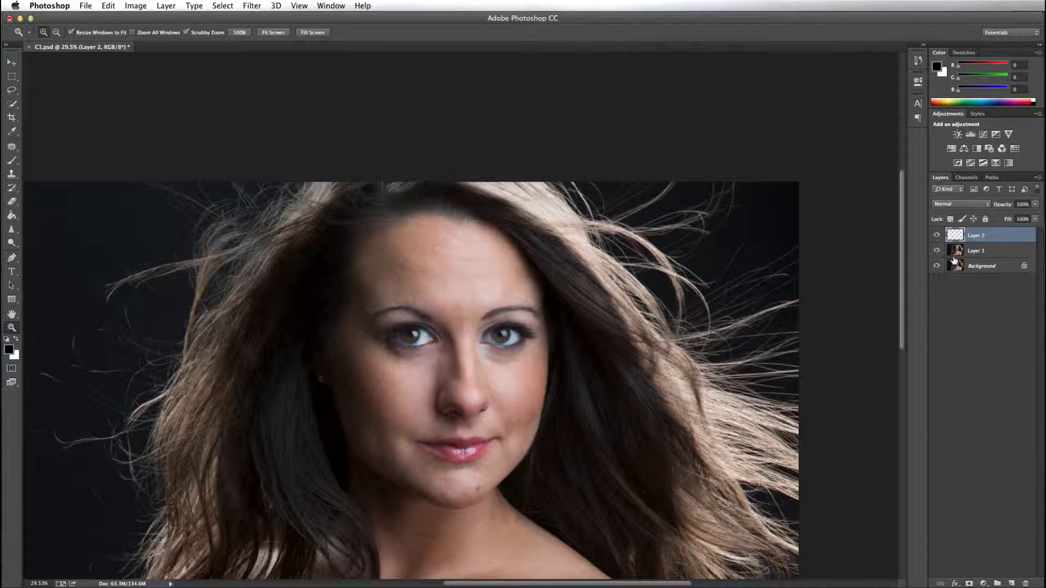